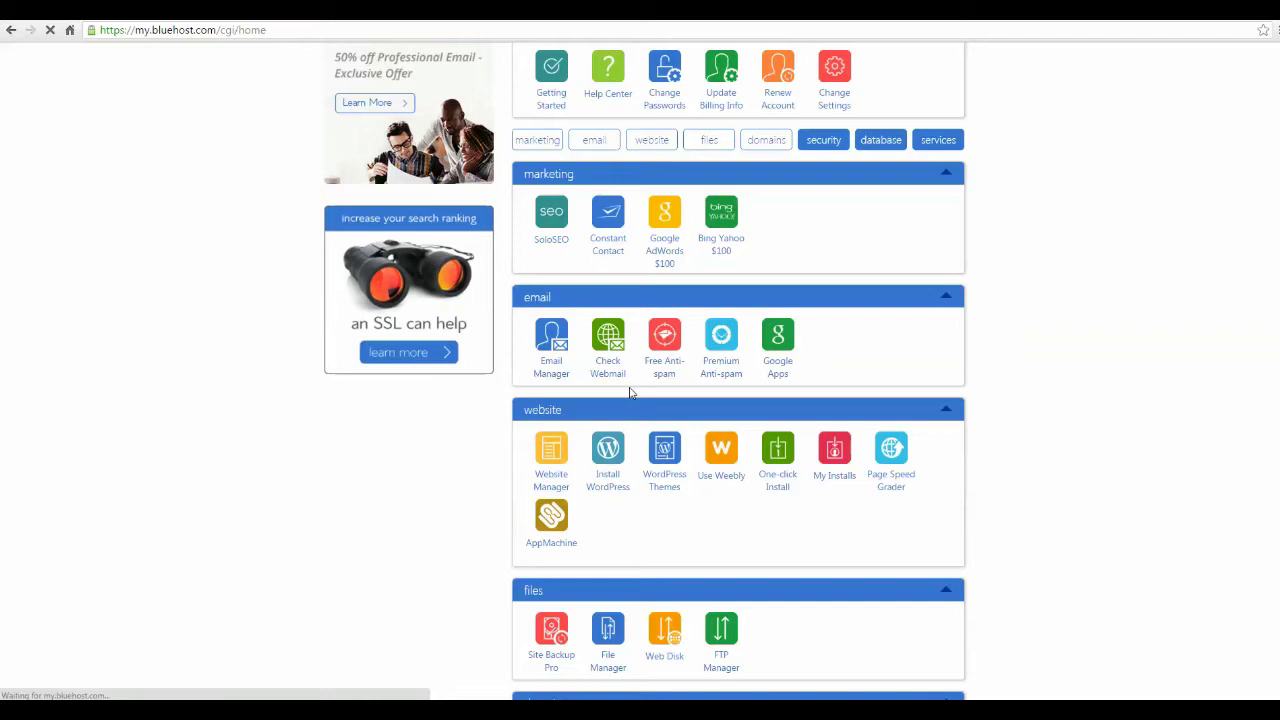
left_click(551, 453)
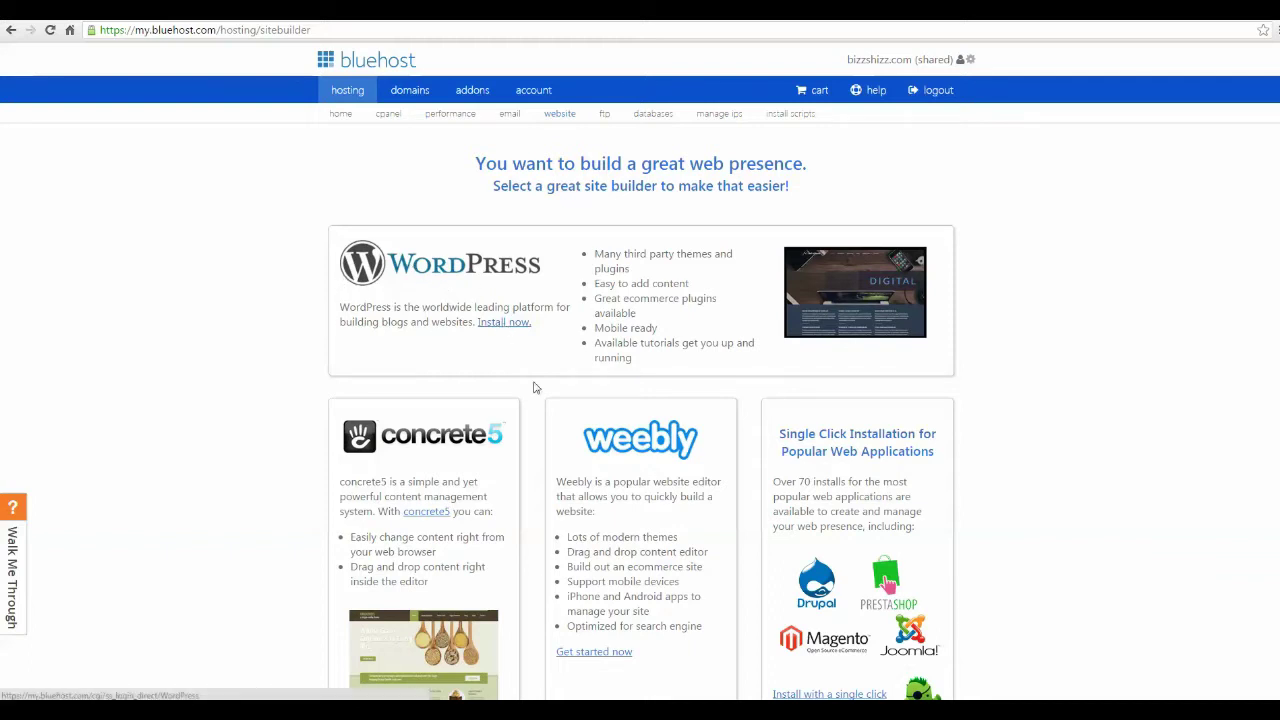
scroll(571, 475, "down", 2)
scroll(555, 477, "up", 2)
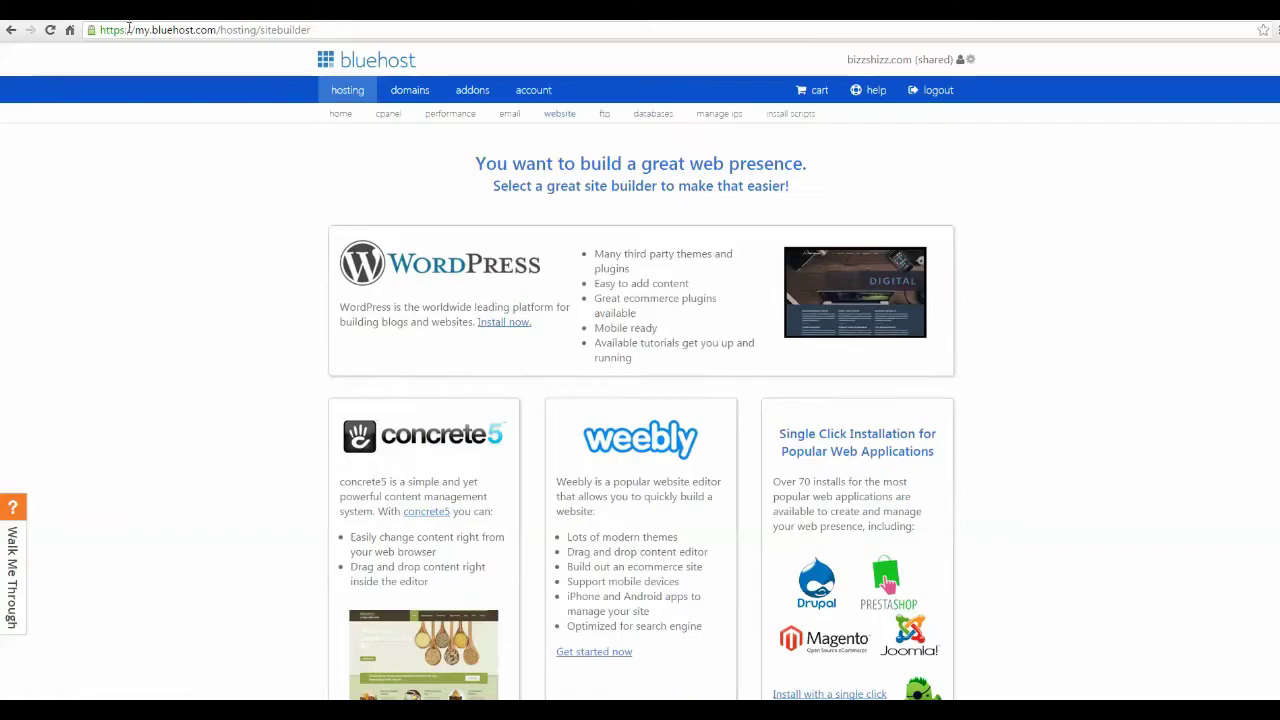
left_click(11, 30)
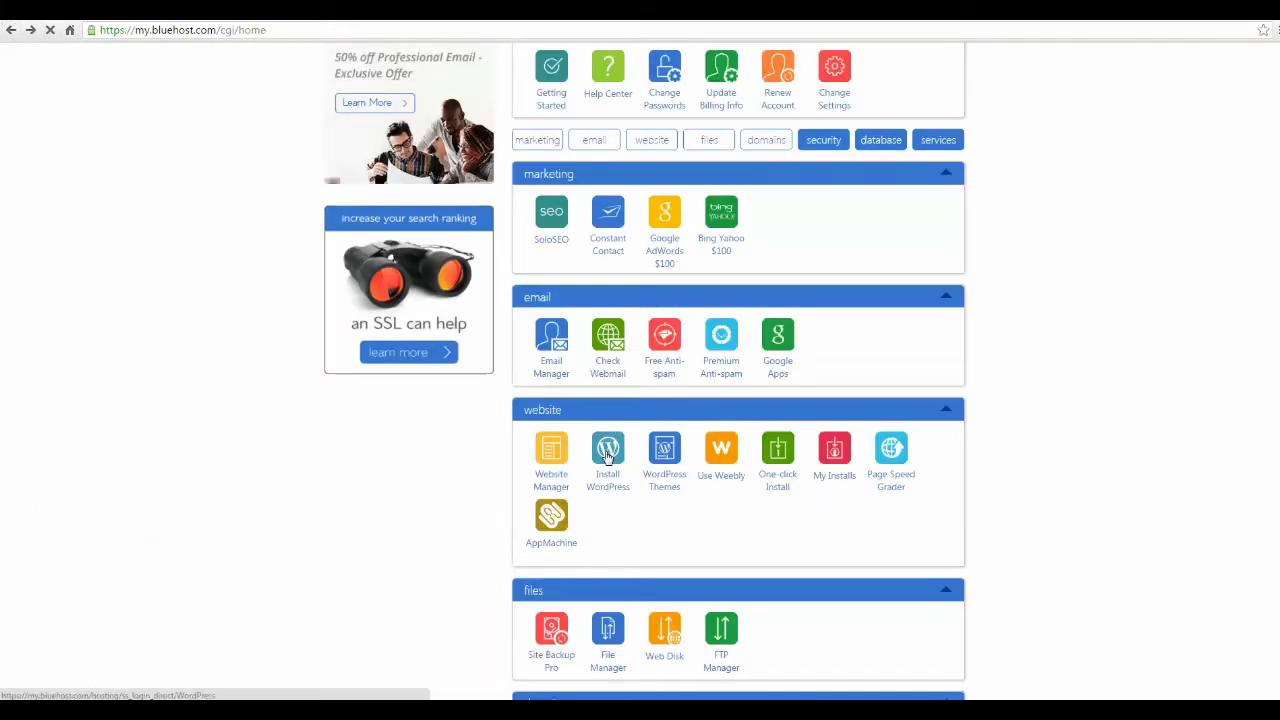
Step: Go from the Website Manager to the WordPress installer and start the free do-it-yourself install
left_click(555, 455)
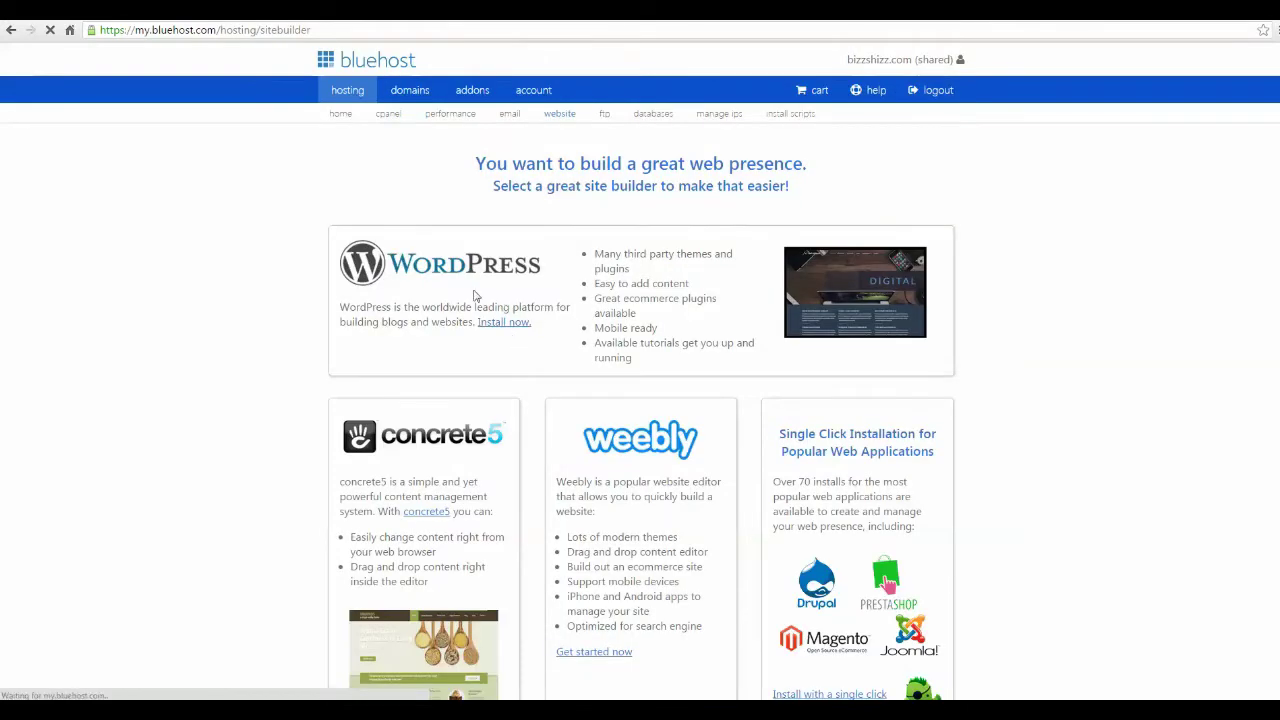
left_click(510, 325)
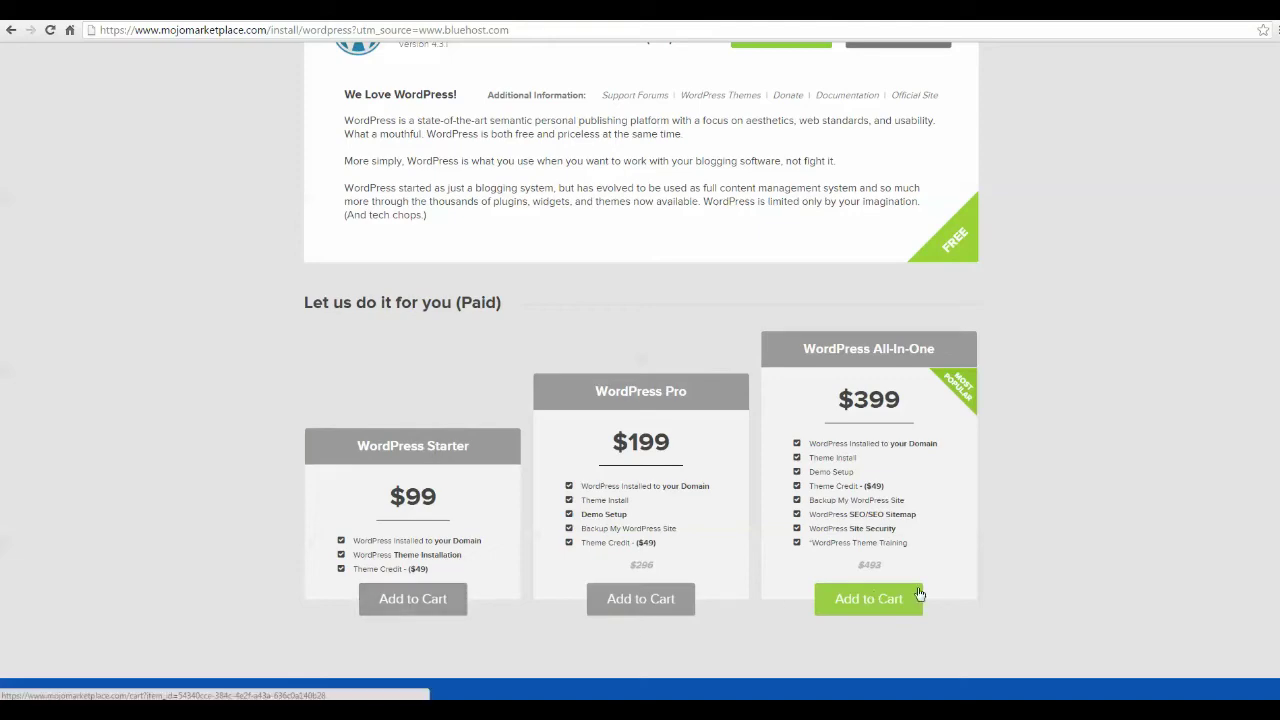
scroll(423, 470, "up", 2)
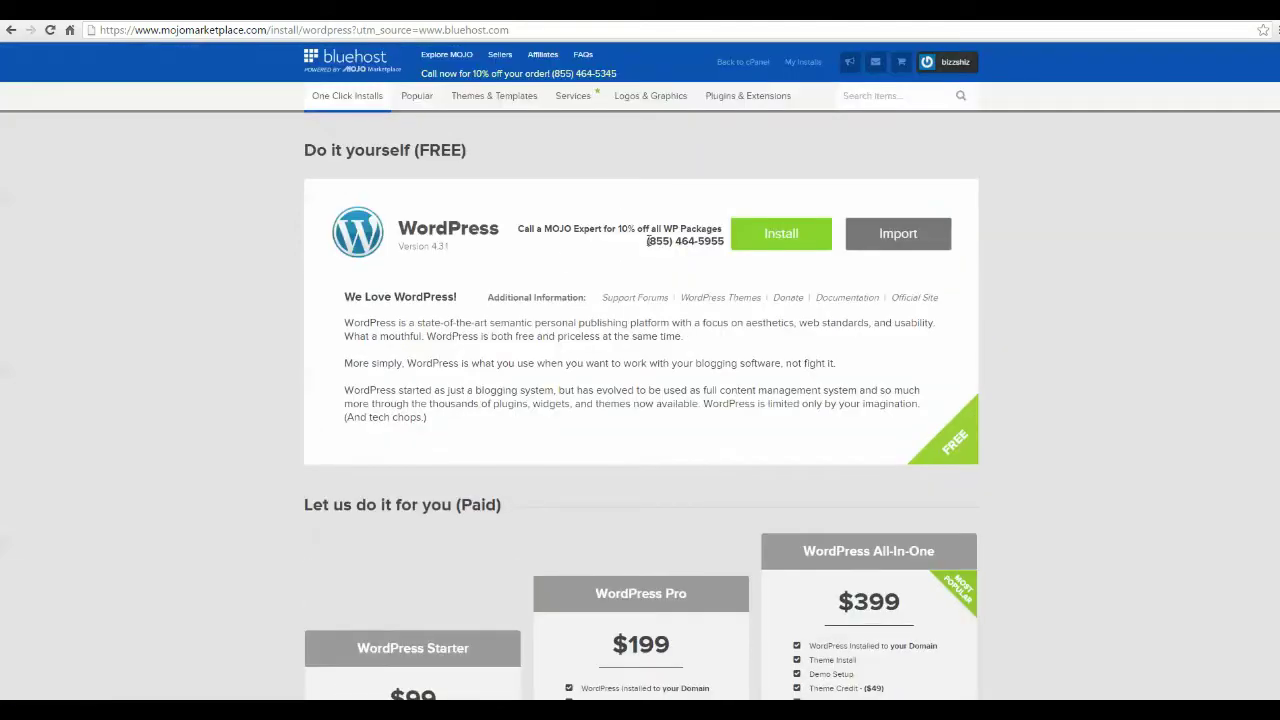
left_click(769, 236)
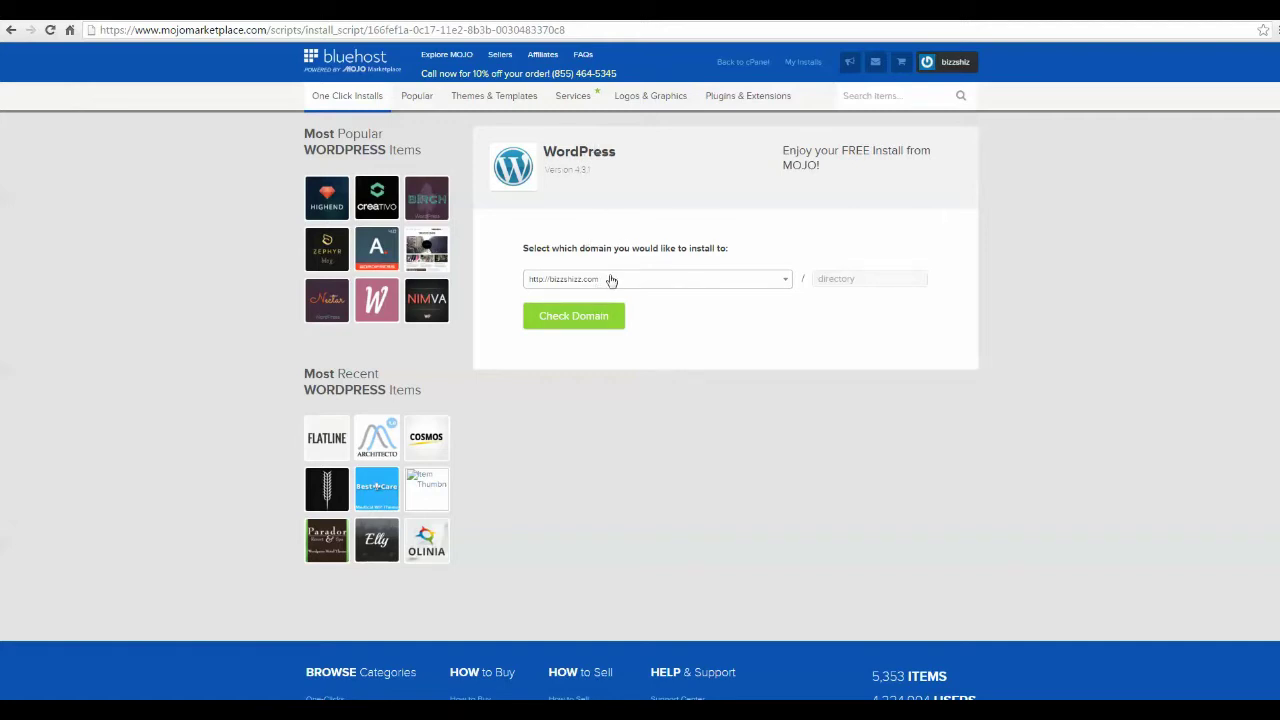
left_click(790, 282)
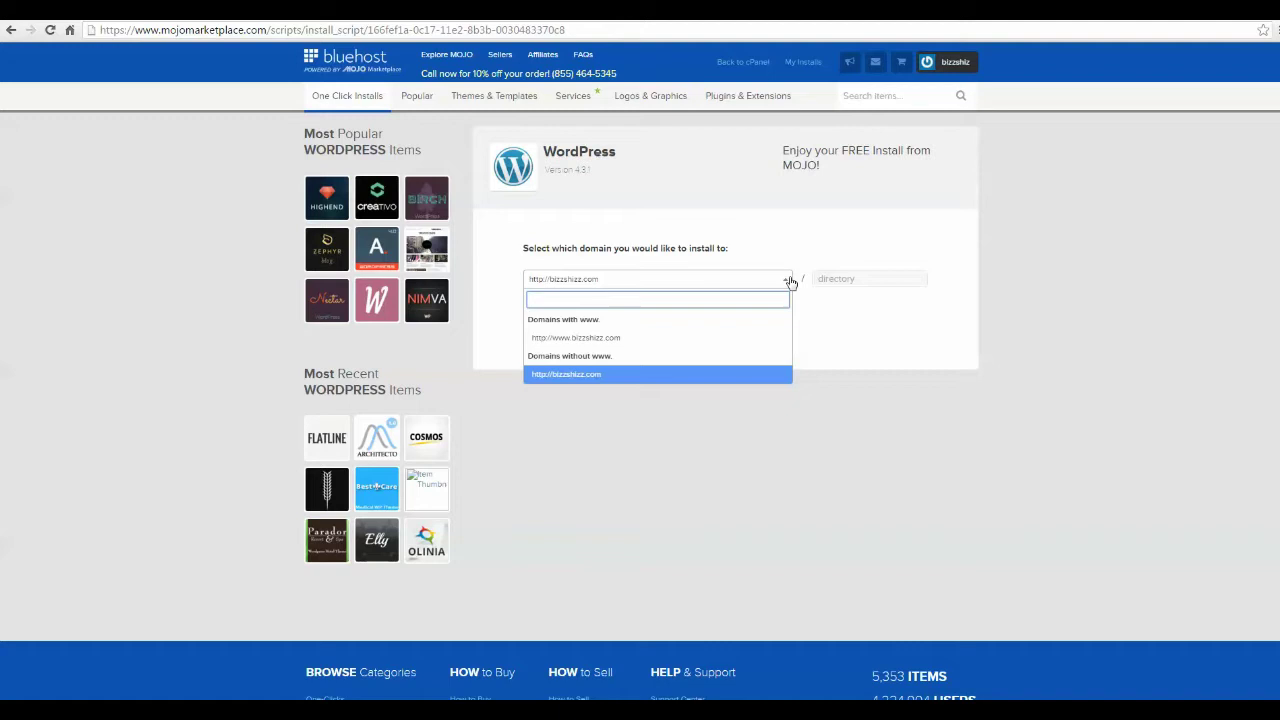
left_click(790, 281)
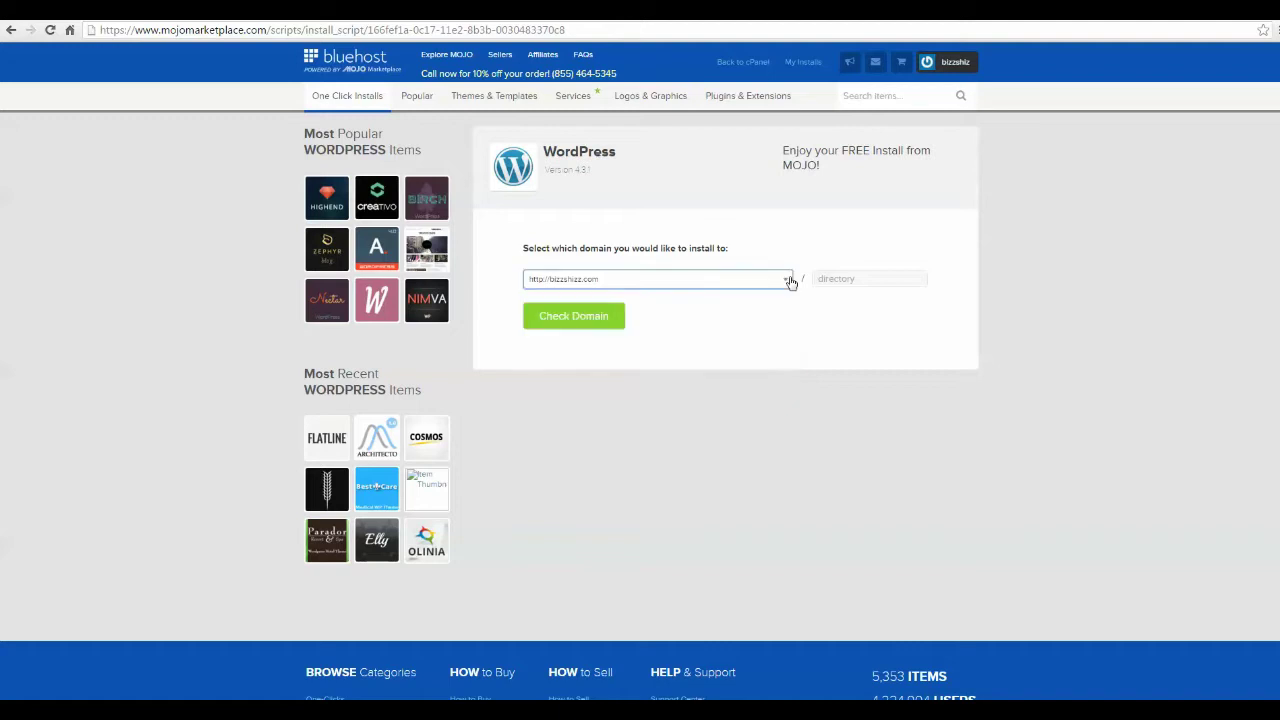
left_click(594, 325)
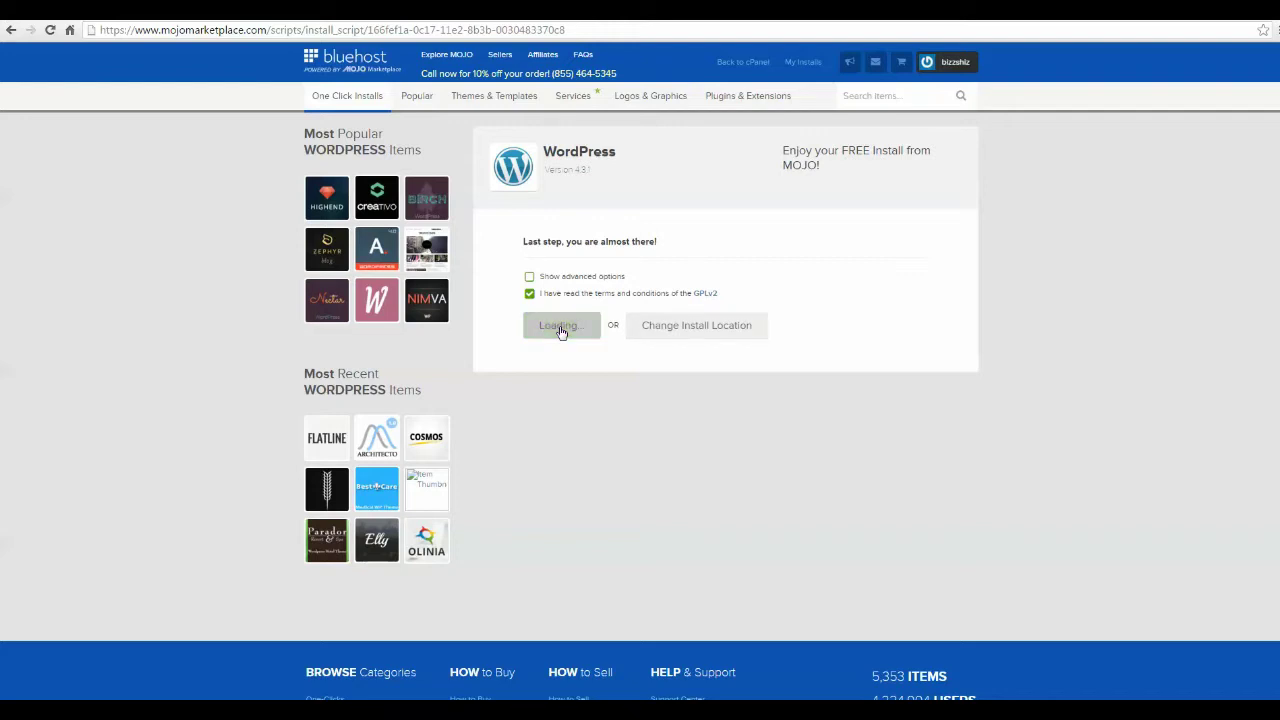
left_click(561, 327)
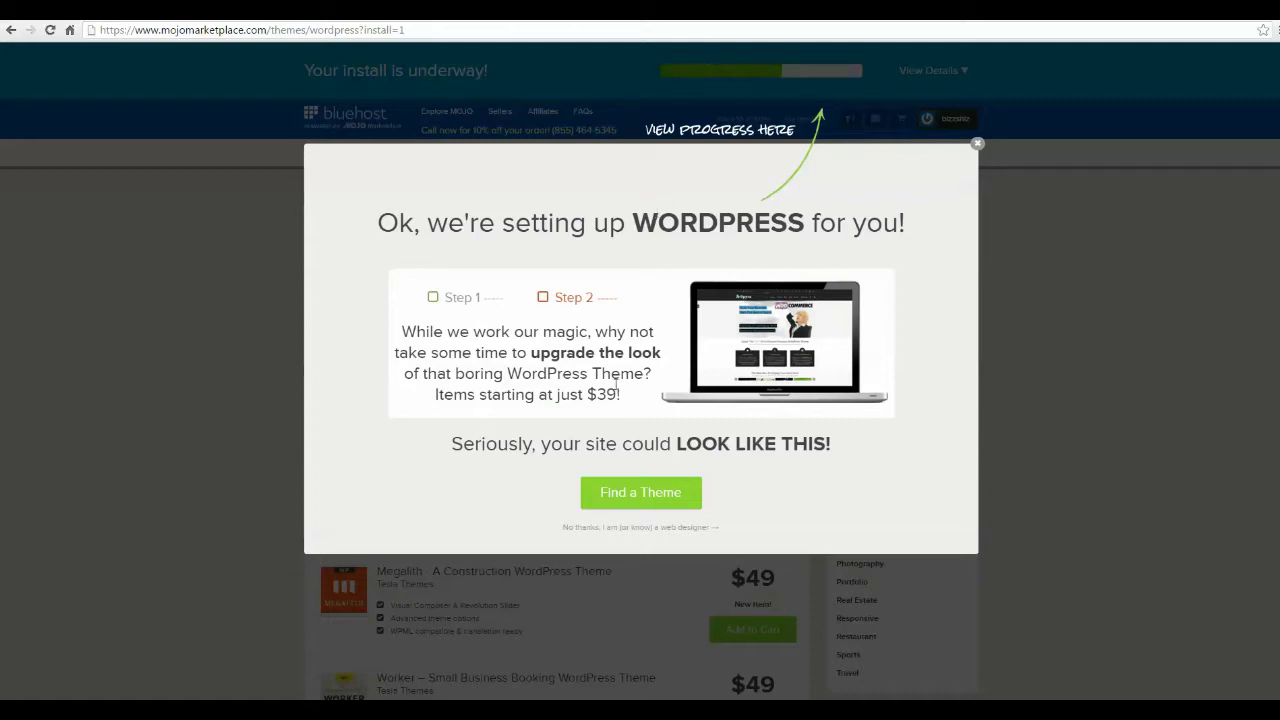
Step: Choose to find a theme and look through the latest WordPress themes with their features and prices
left_click(641, 494)
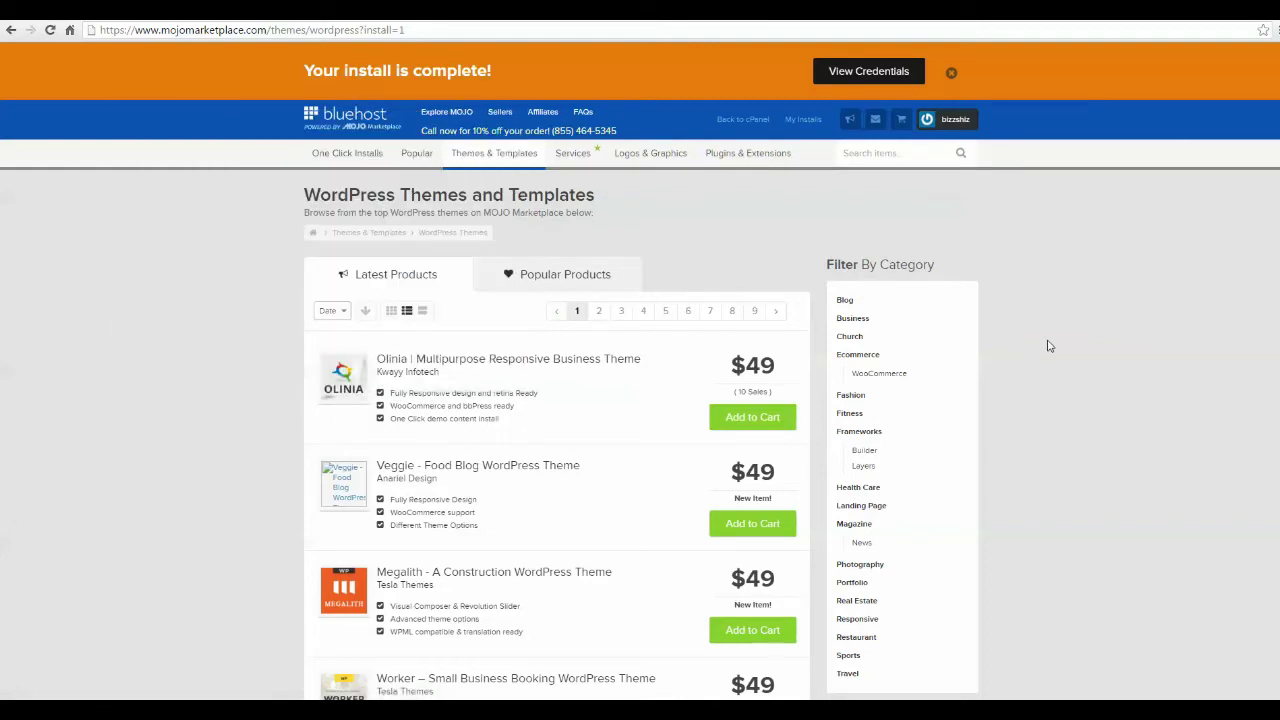
scroll(1048, 346, "down", 1)
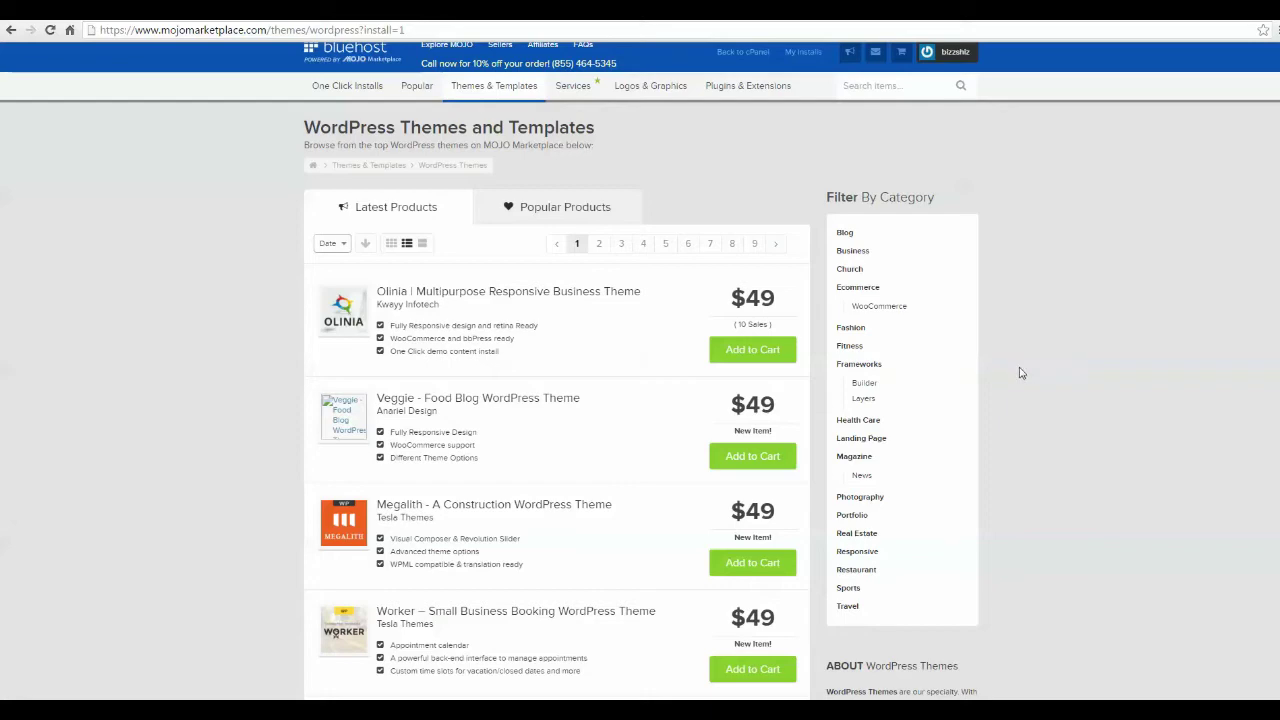
scroll(1020, 373, "down", 2)
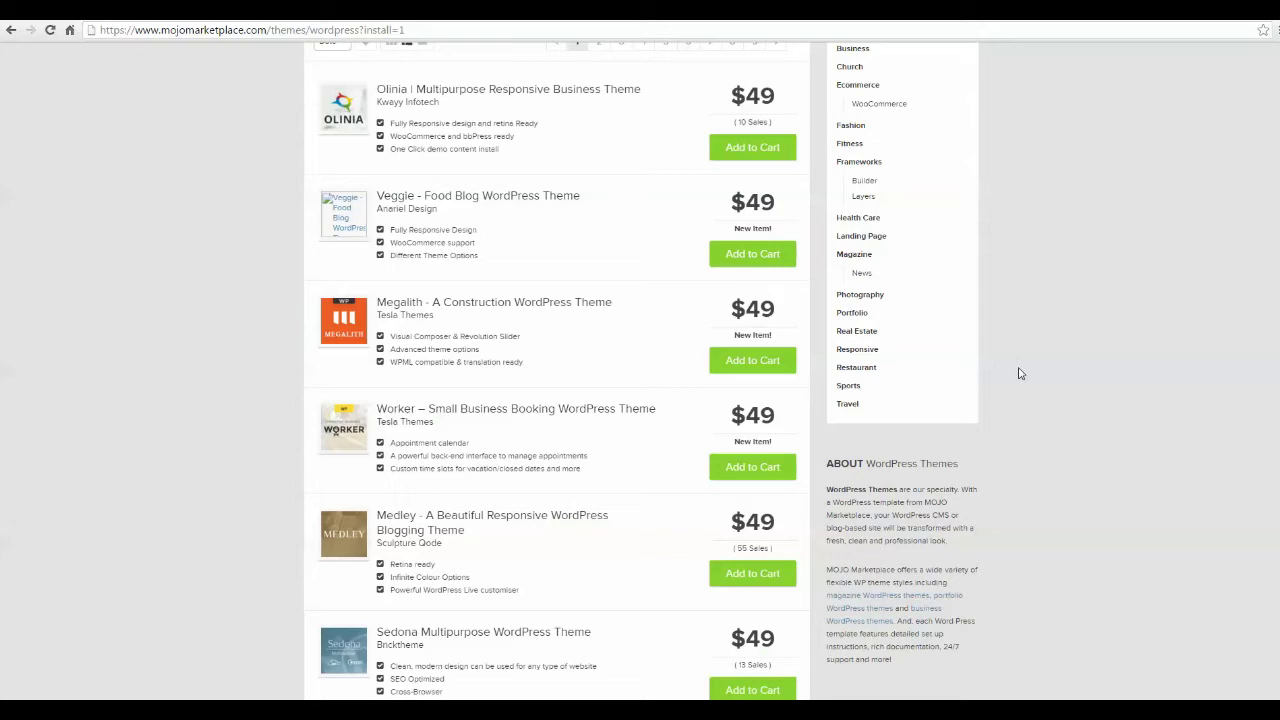
scroll(1020, 373, "down", 4)
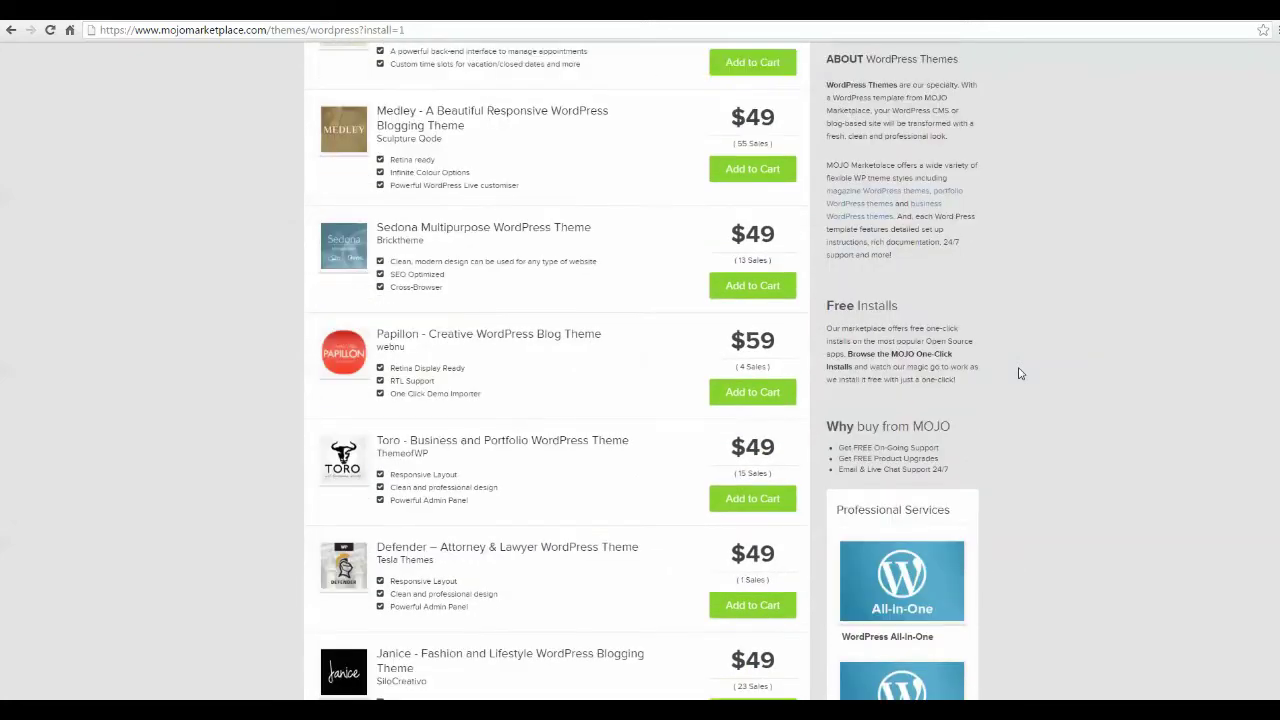
scroll(1020, 373, "down", 2)
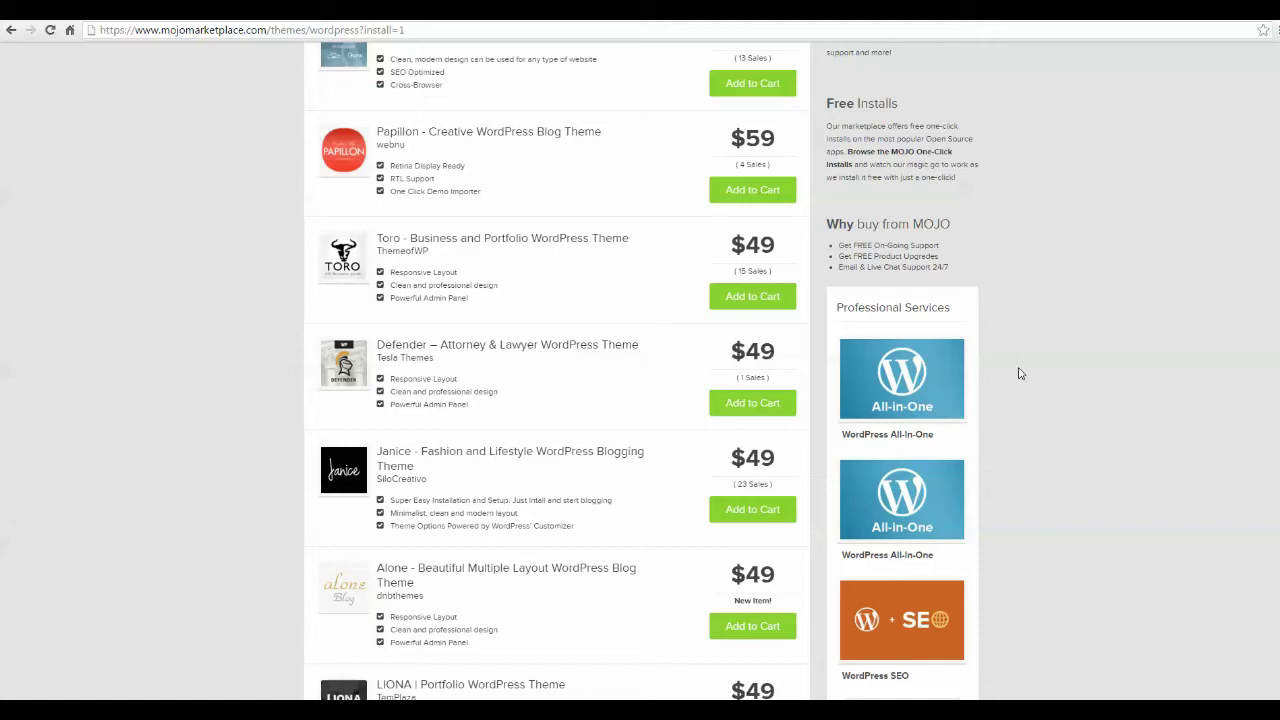
scroll(1020, 373, "down", 2)
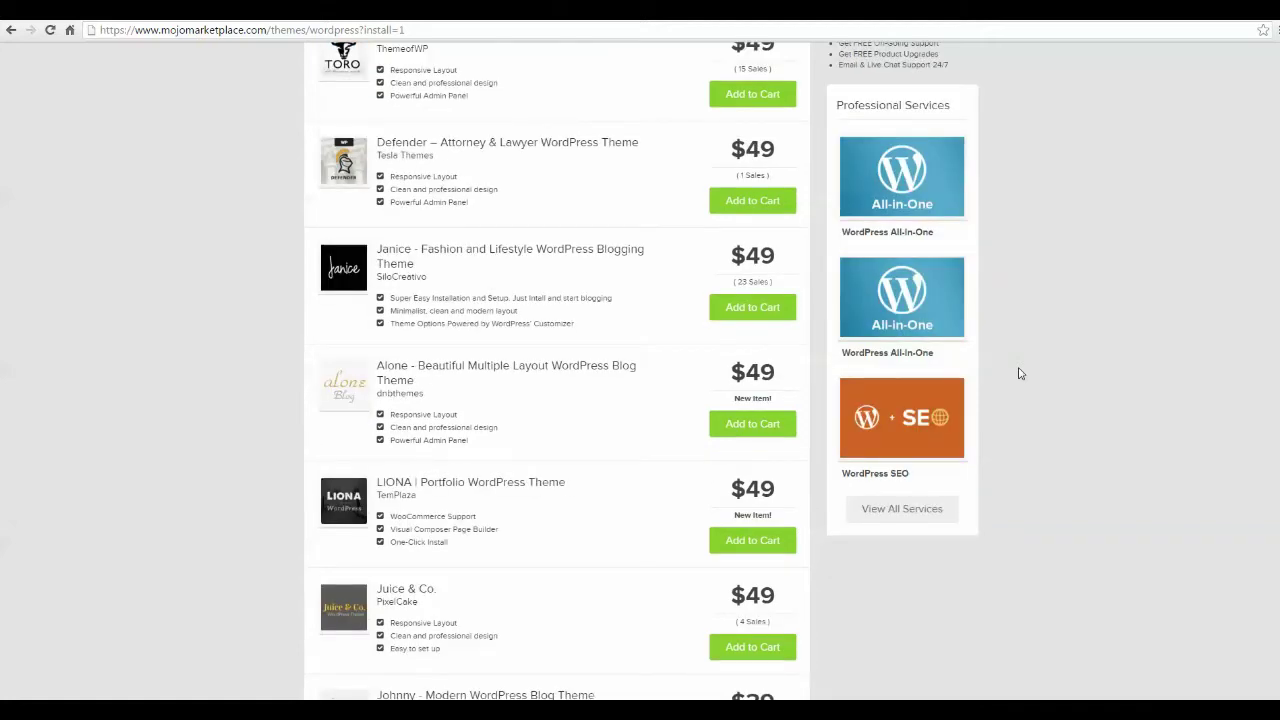
scroll(1020, 373, "down", 3)
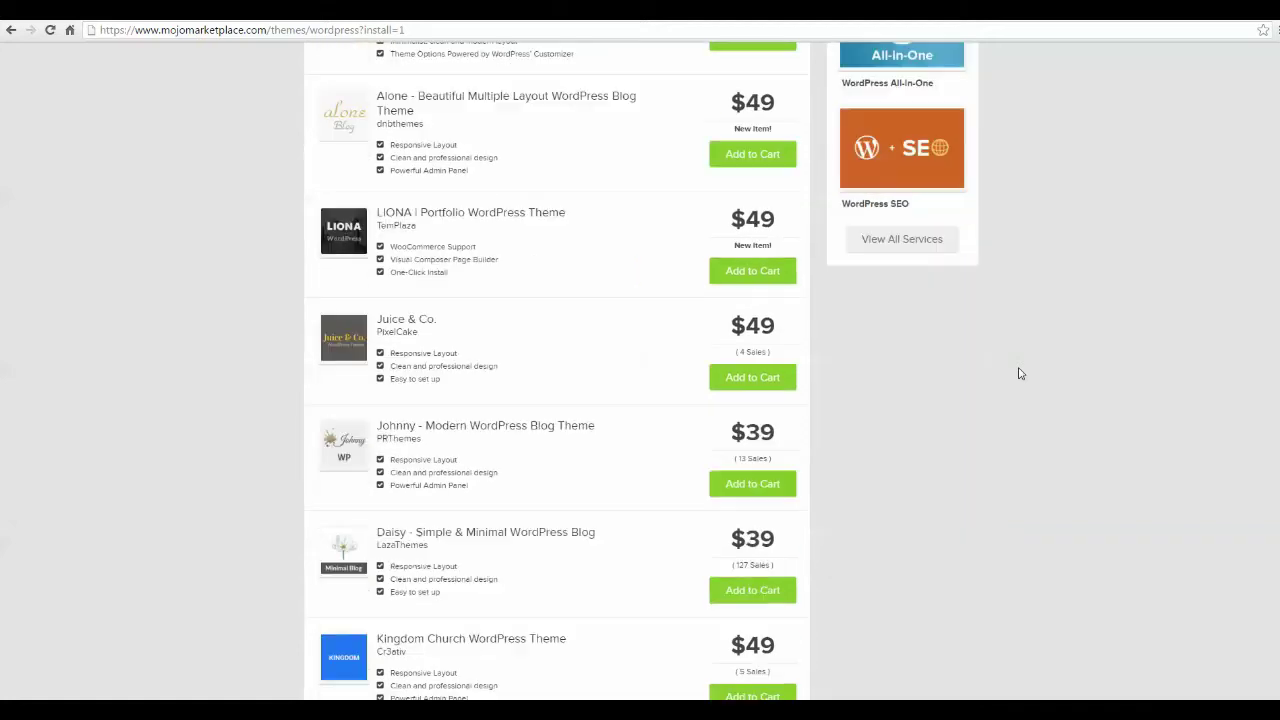
scroll(964, 508, "up", 3)
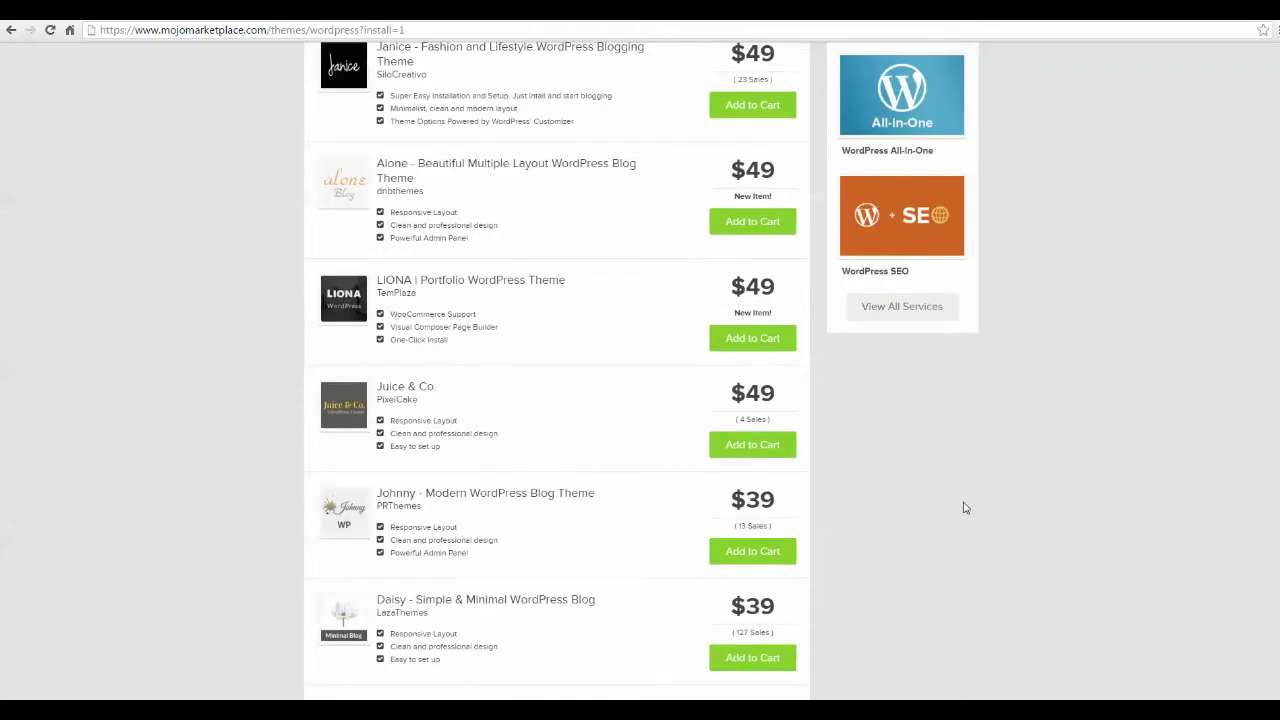
scroll(964, 508, "up", 12)
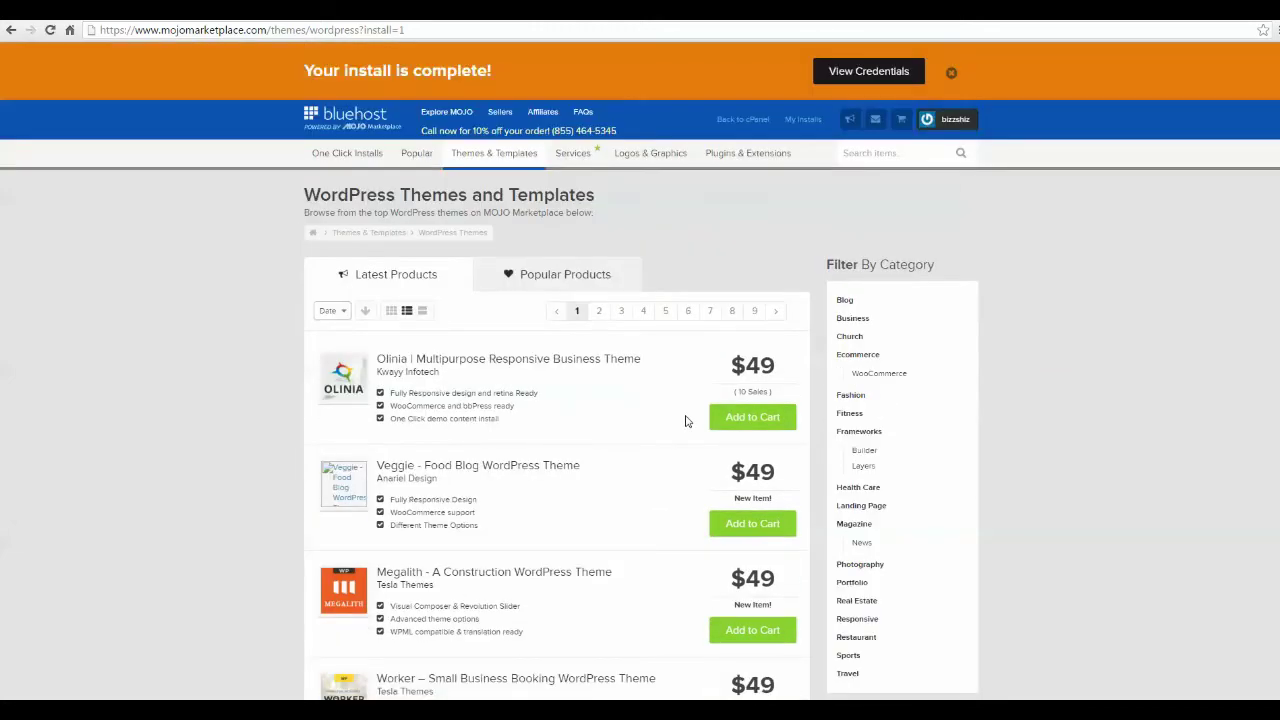
Step: Filter the themes by the Blog category and open the Margo business theme from page 3 of the list
scroll(687, 421, "down", 1)
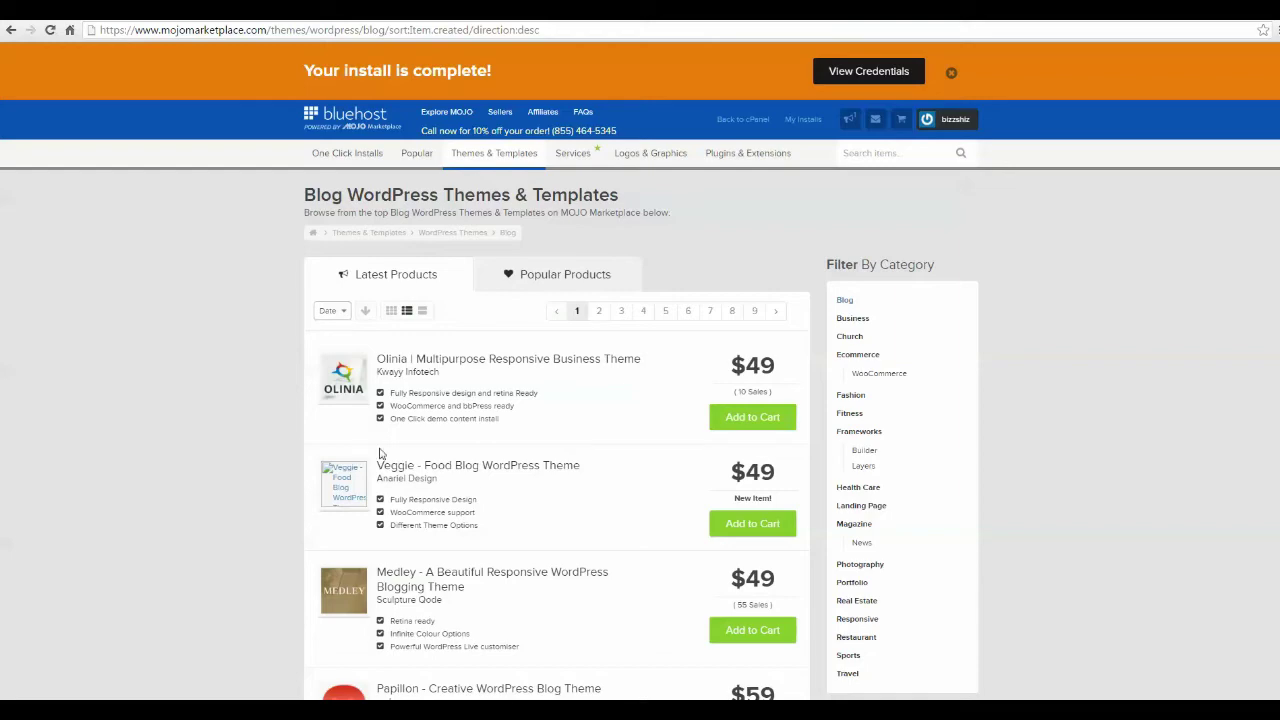
scroll(380, 453, "down", 2)
scroll(396, 450, "up", 2)
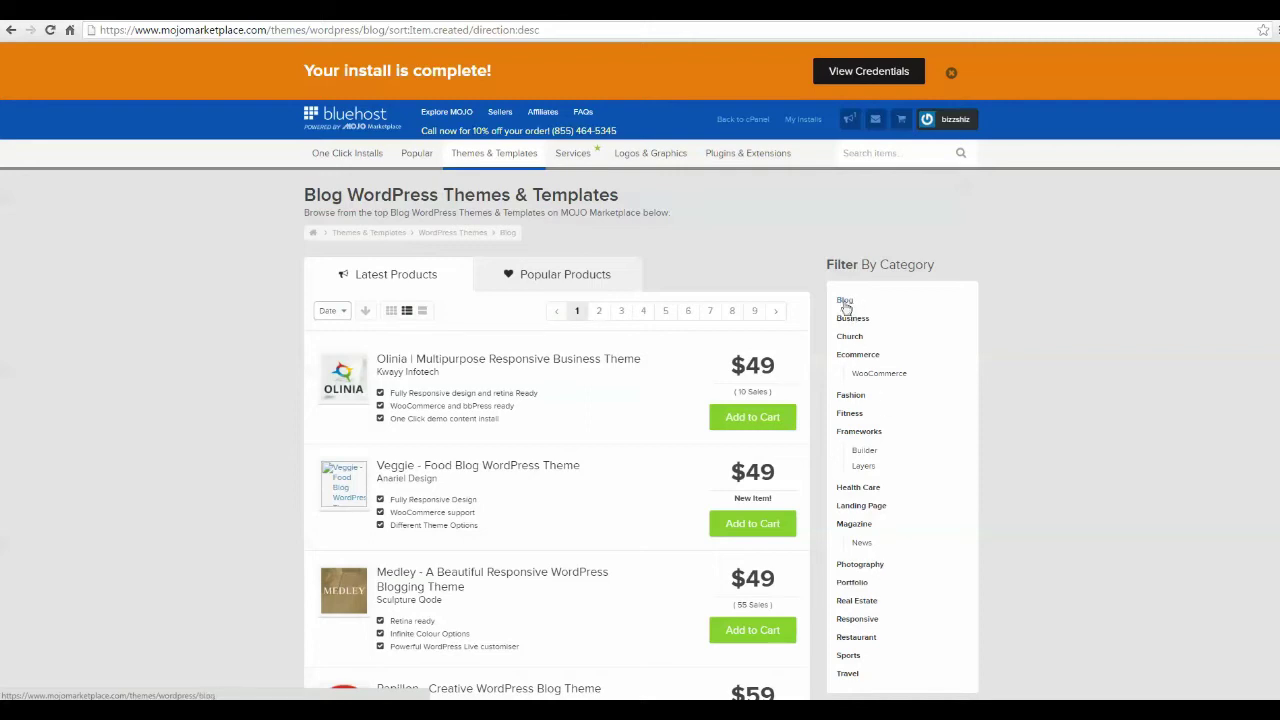
left_click(622, 312)
scroll(517, 546, "down", 6)
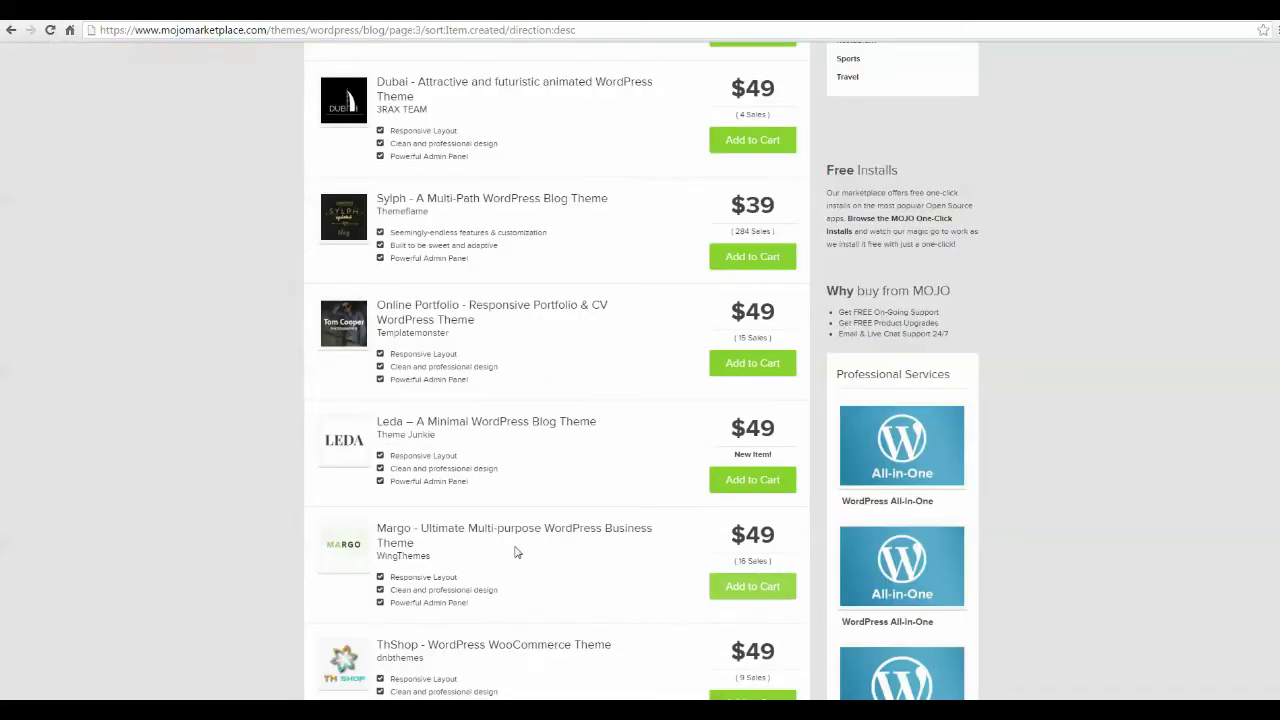
left_click(426, 538)
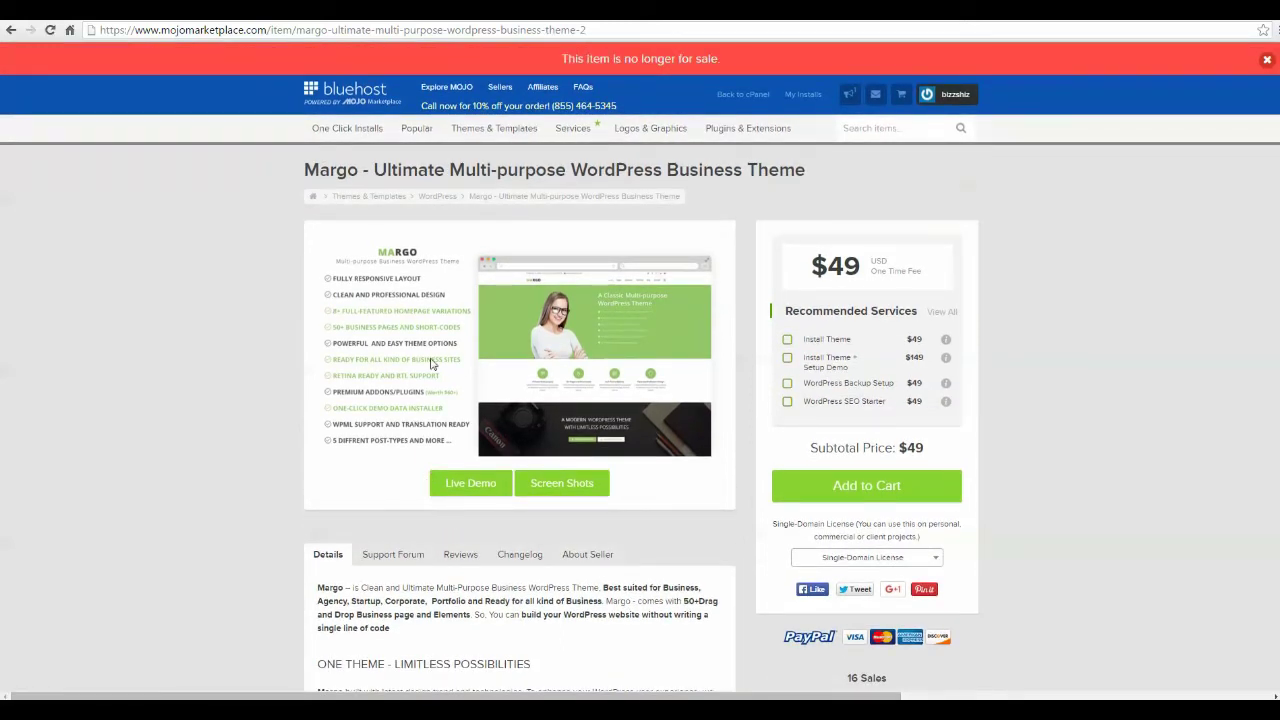
Step: Open the live demo of the Margo theme and look over its home page layout
left_click(480, 486)
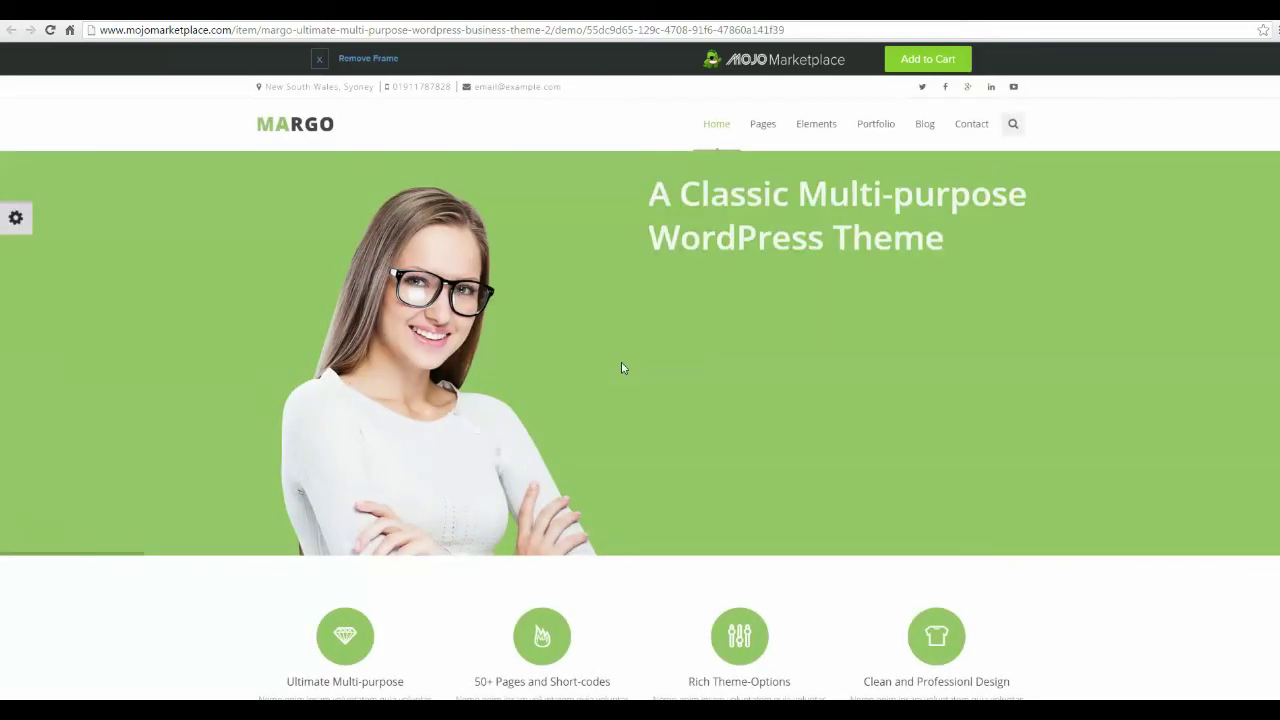
scroll(622, 370, "down", 1)
scroll(622, 372, "up", 1)
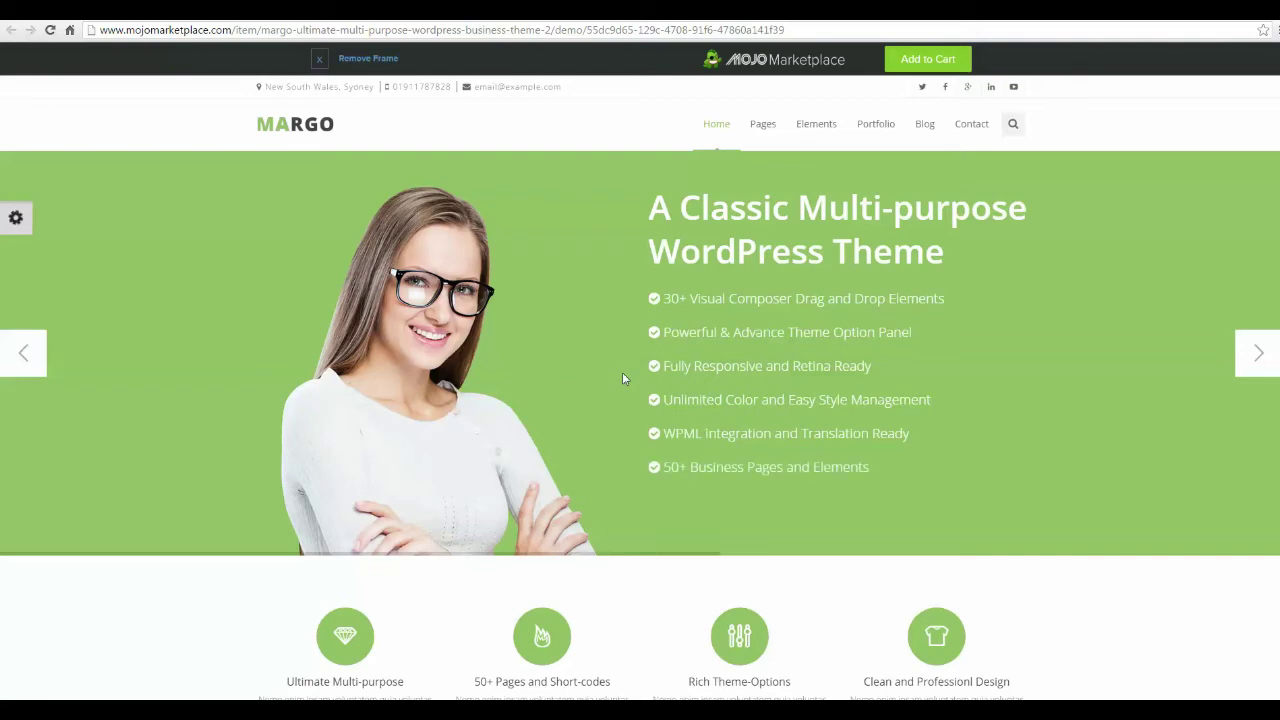
scroll(560, 355, "down", 4)
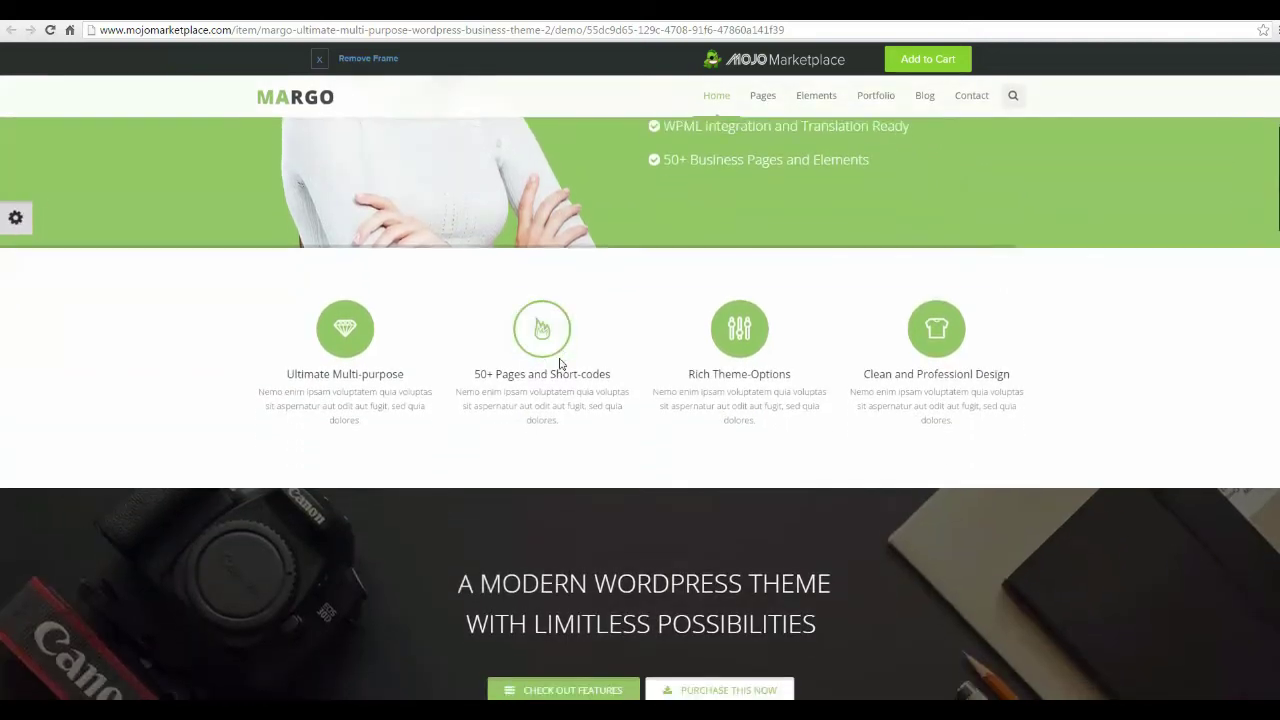
scroll(560, 358, "down", 2)
scroll(909, 100, "up", 4)
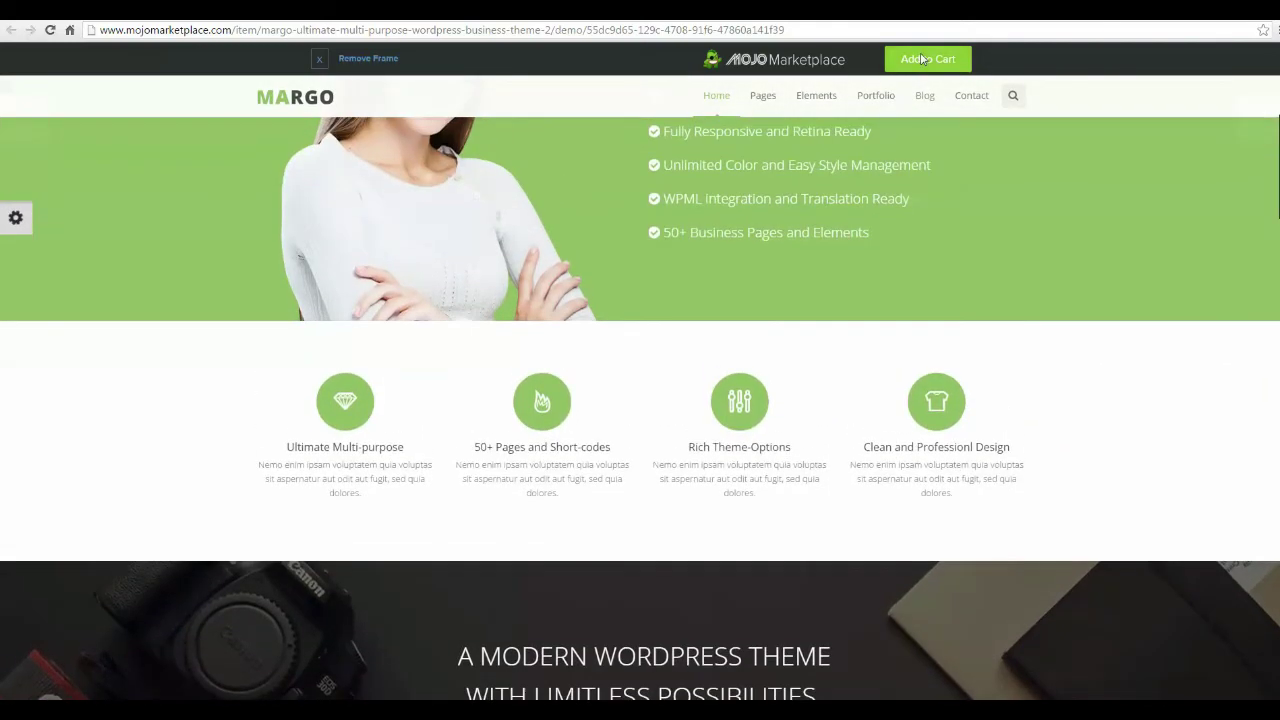
Step: Add the Margo theme to the cart and choose Bill my Hosting Account as the payment method
left_click(922, 59)
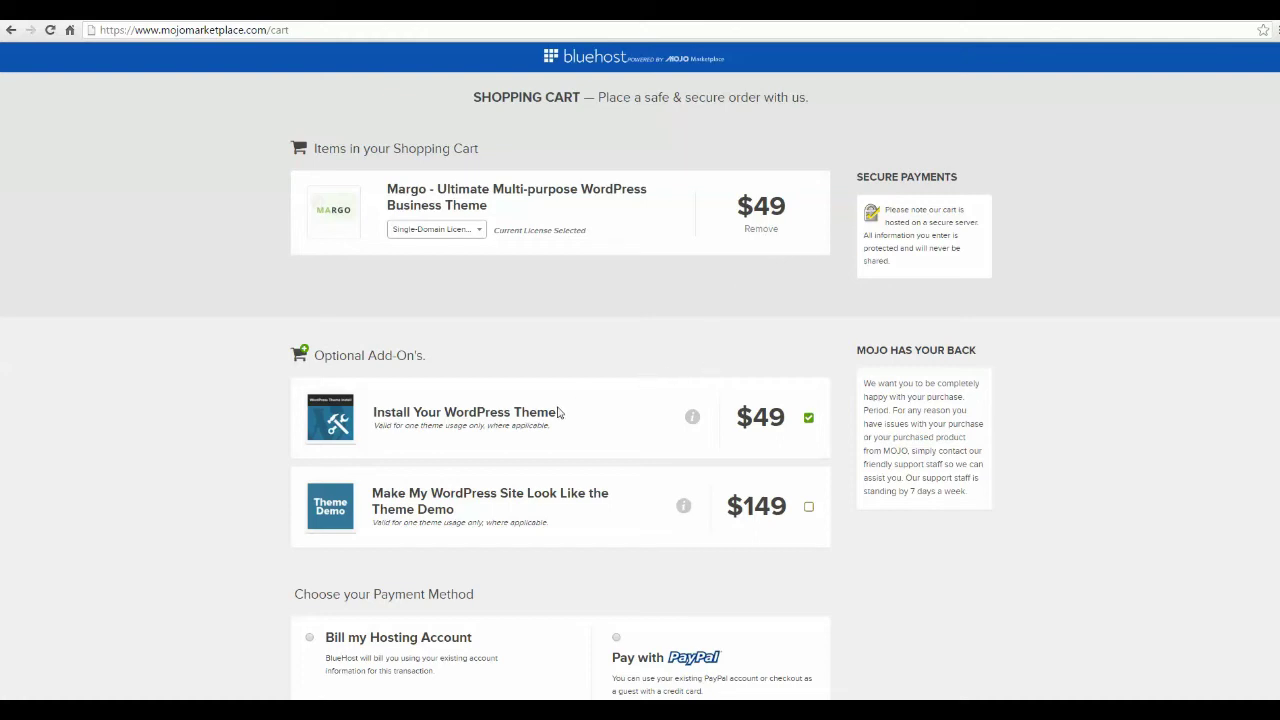
scroll(646, 389, "down", 1)
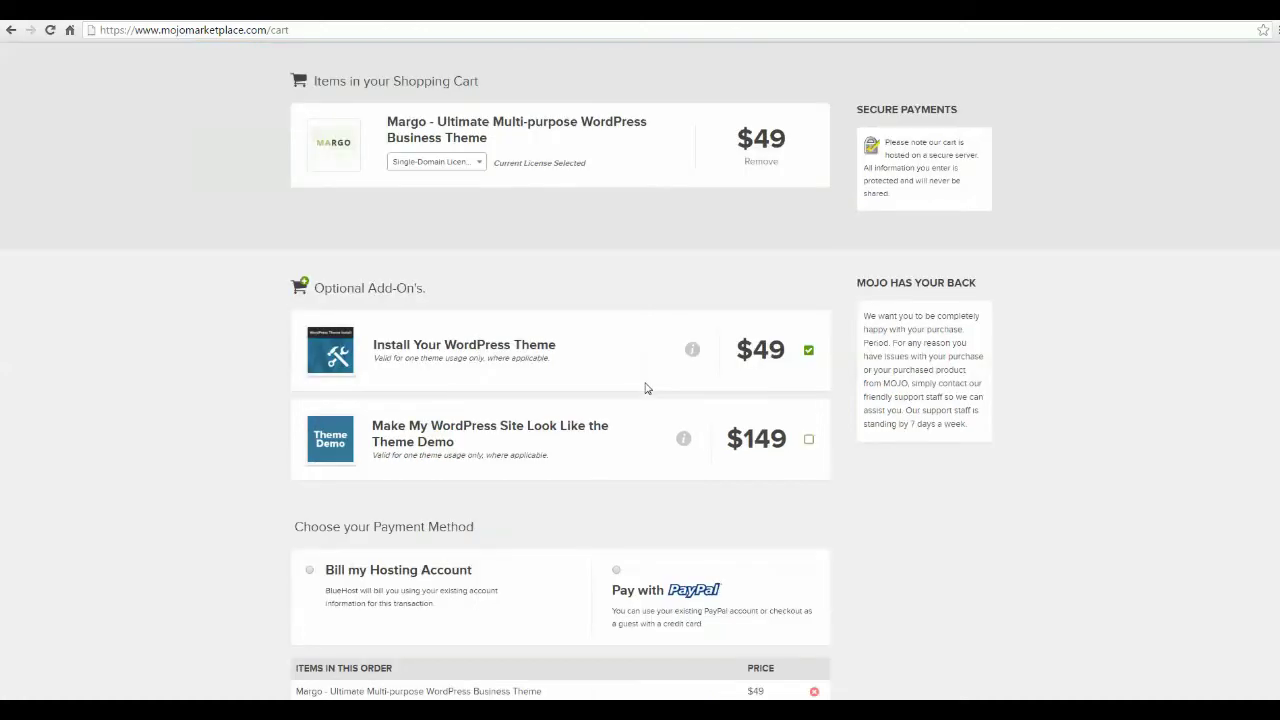
scroll(934, 534, "down", 1)
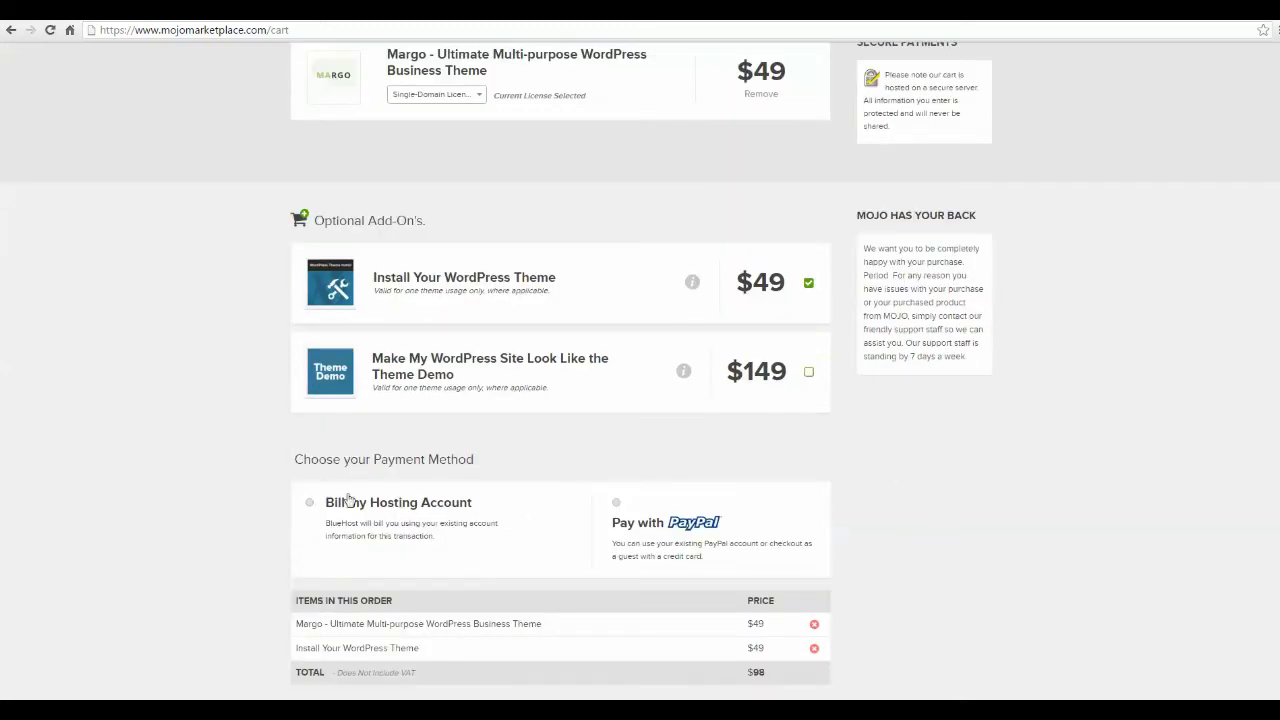
left_click(310, 503)
scroll(981, 550, "down", 2)
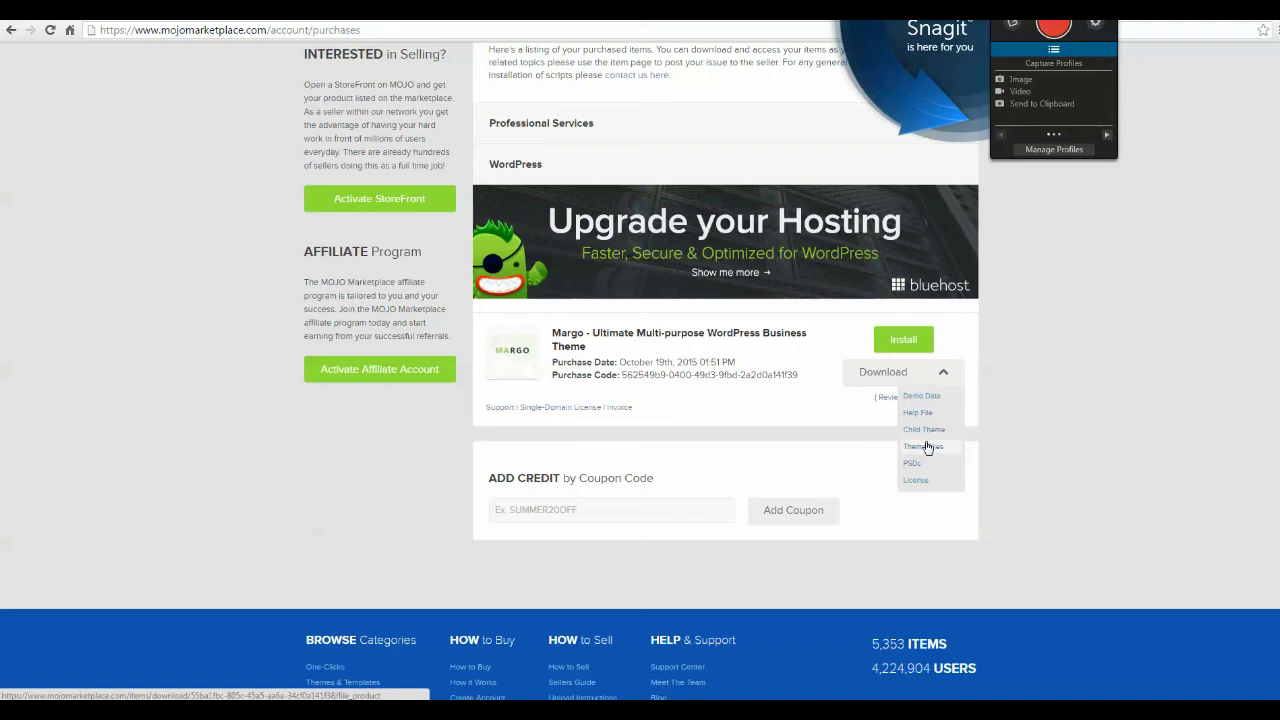
Step: Download the theme files of the purchased Margo theme and open the downloaded zip archive
left_click(925, 447)
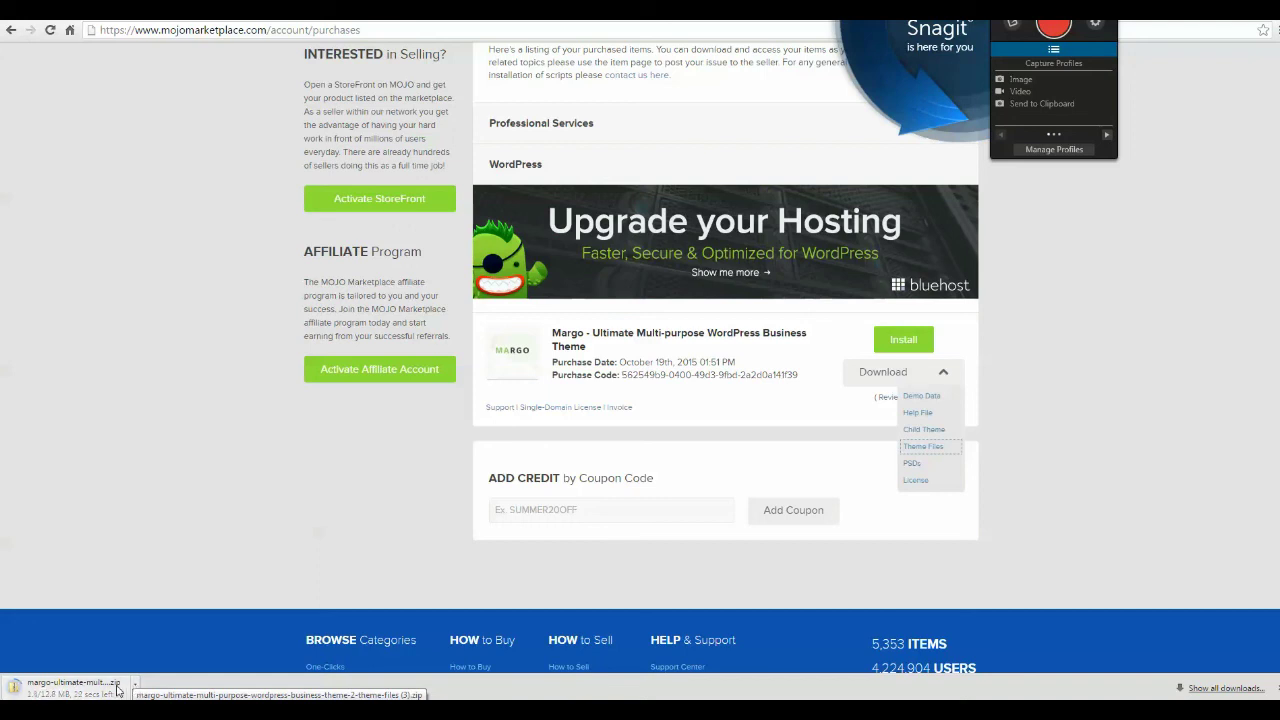
left_click(117, 690)
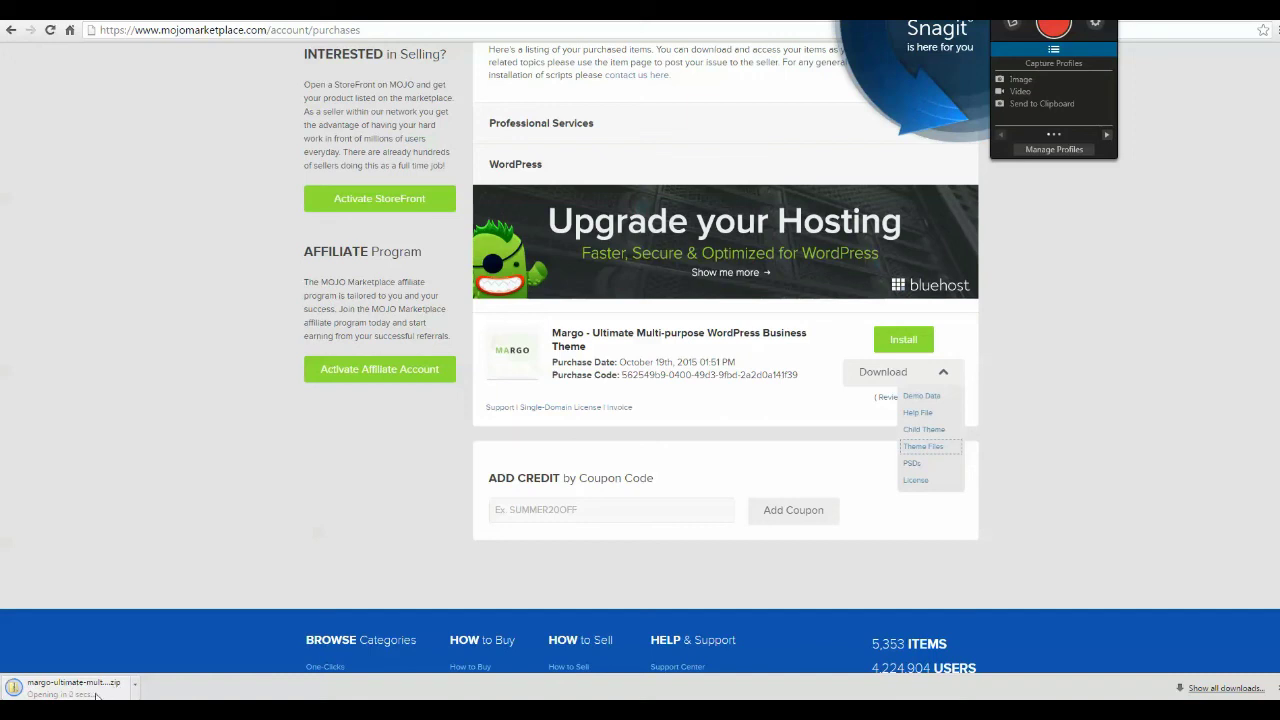
left_click(136, 687)
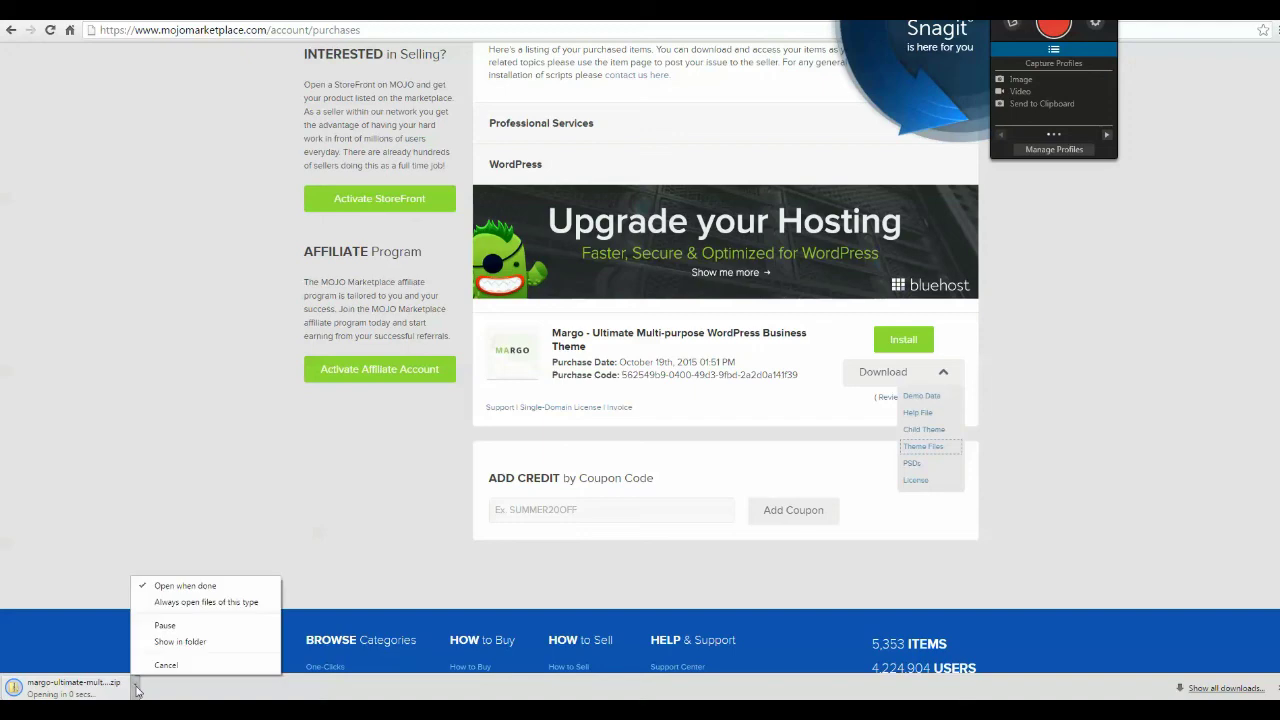
left_click(183, 586)
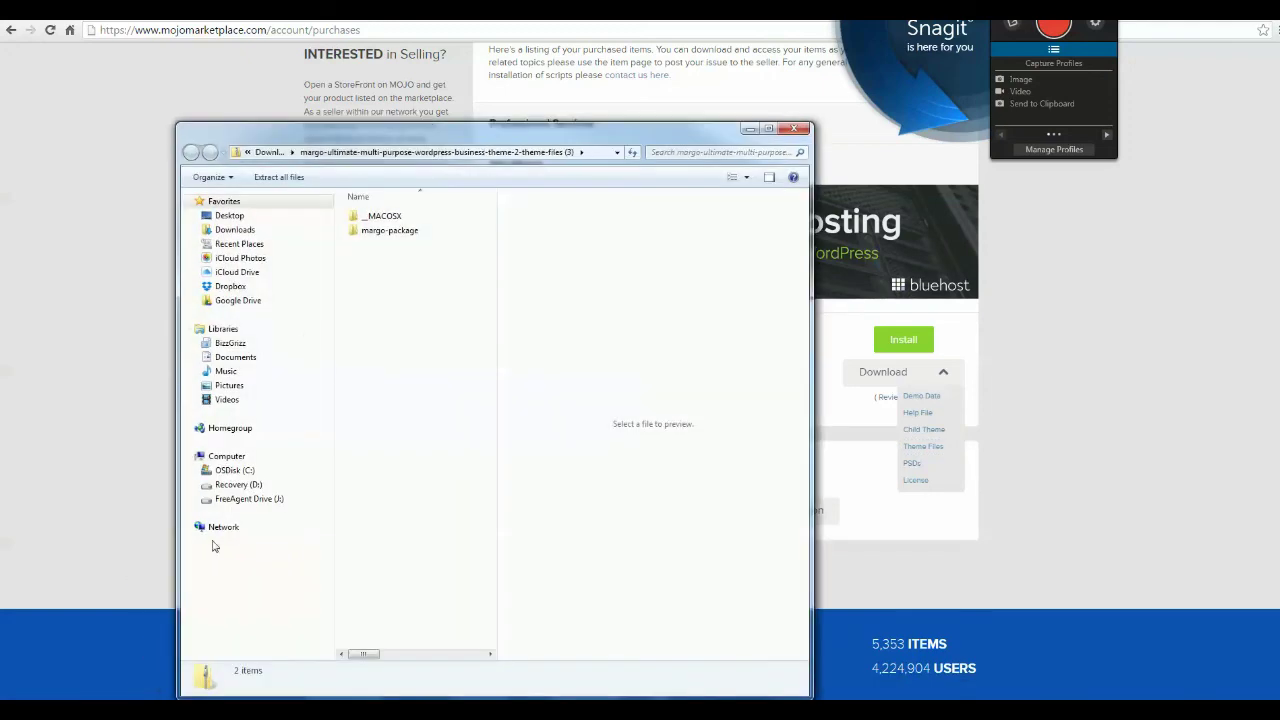